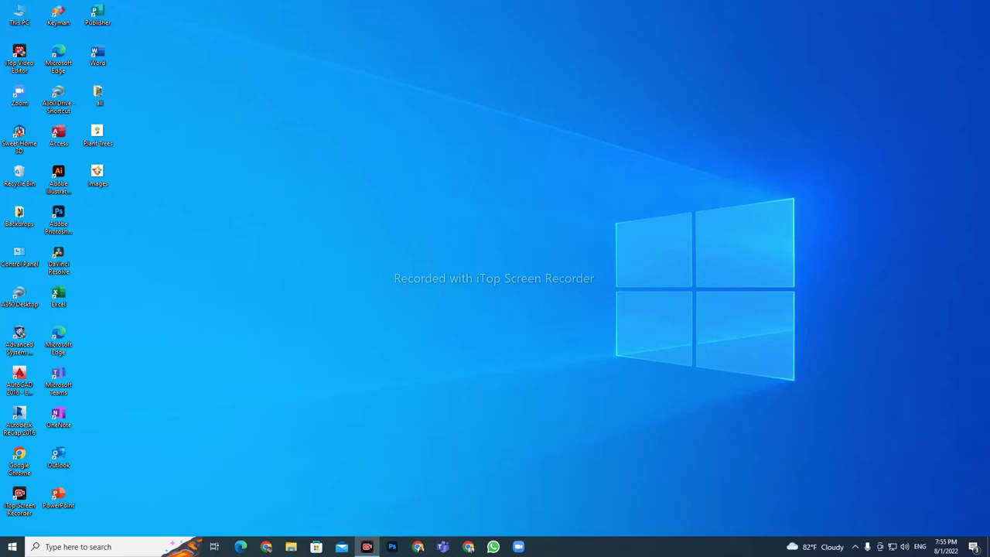
Launch Chrome and scroll the Google apps panel down to Docs
left_click(468, 547)
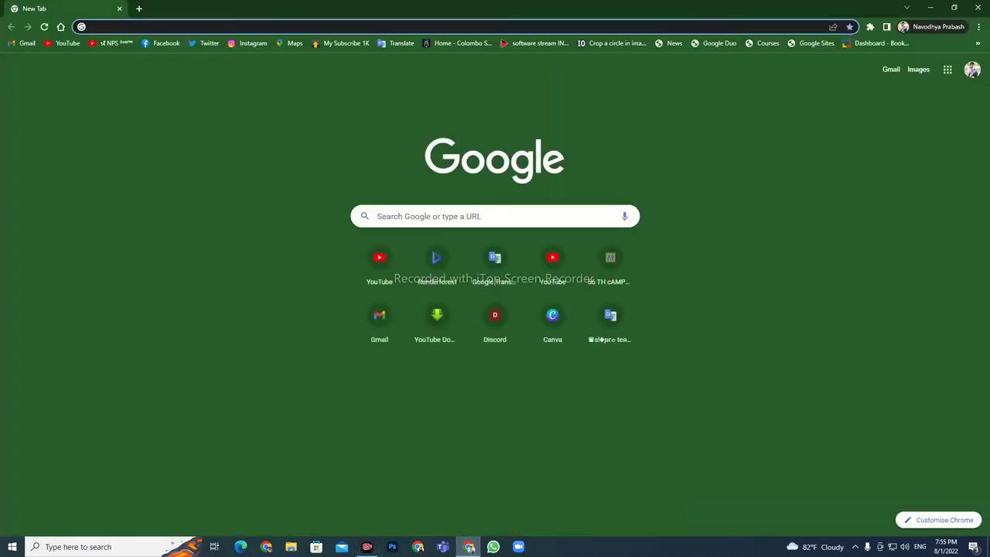
left_click(947, 69)
scroll(903, 172, "down", 1)
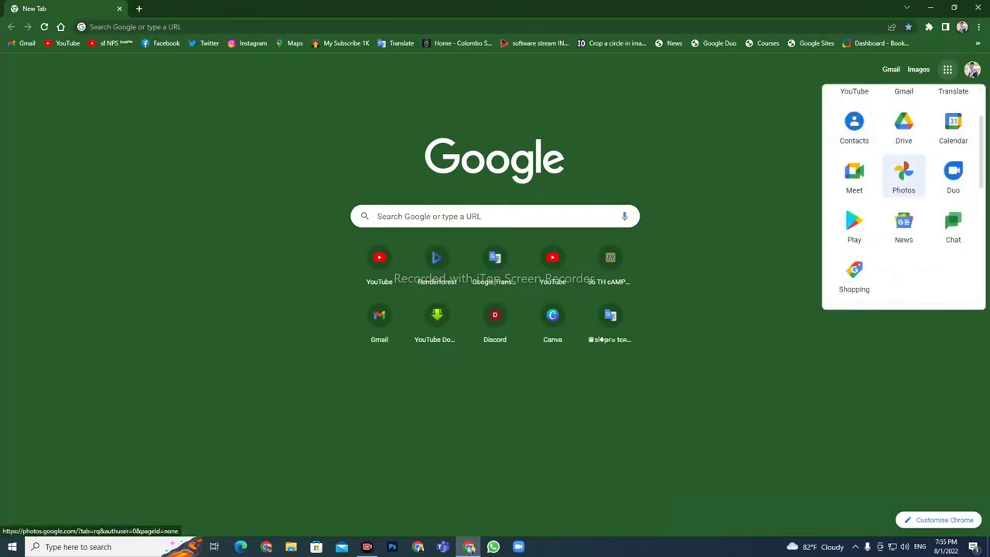
scroll(881, 166, "down", 2)
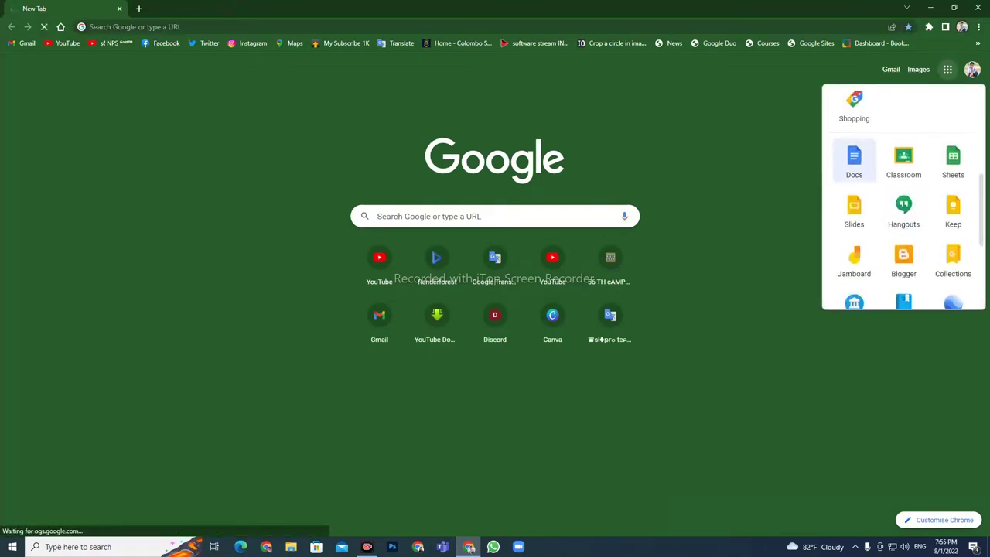
Go to Google Docs and open the 'Day Note' document from recent documents
left_click(854, 163)
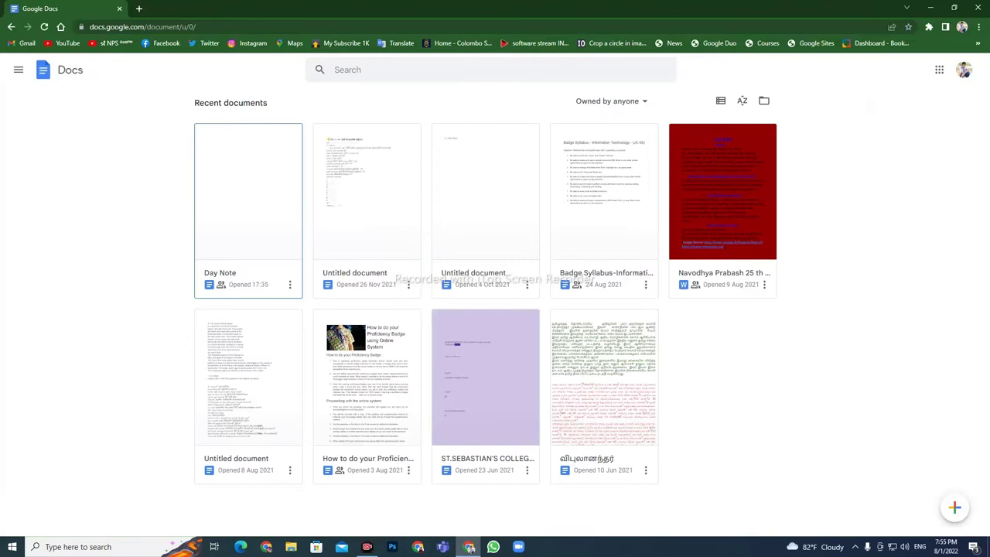
key("Return")
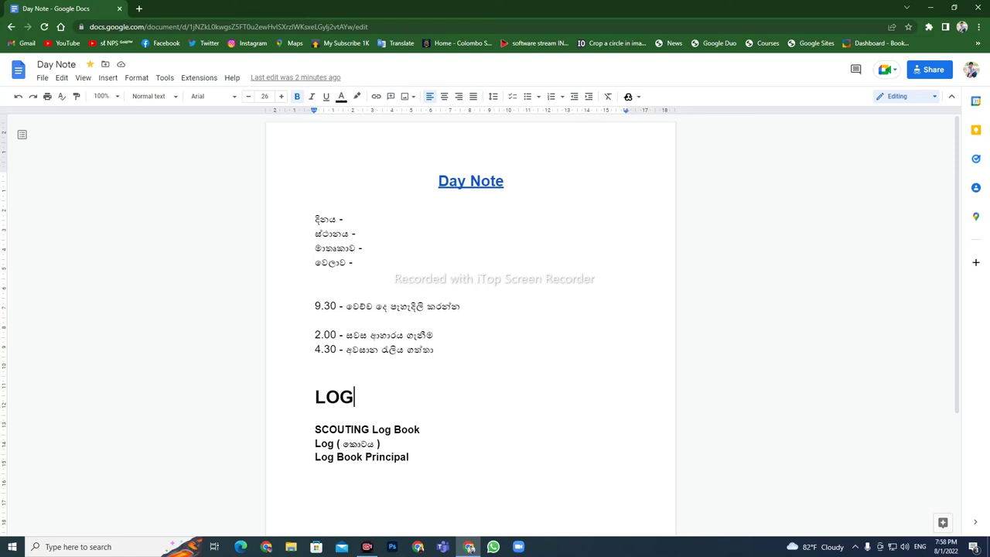
scroll(470, 309, "down", 3)
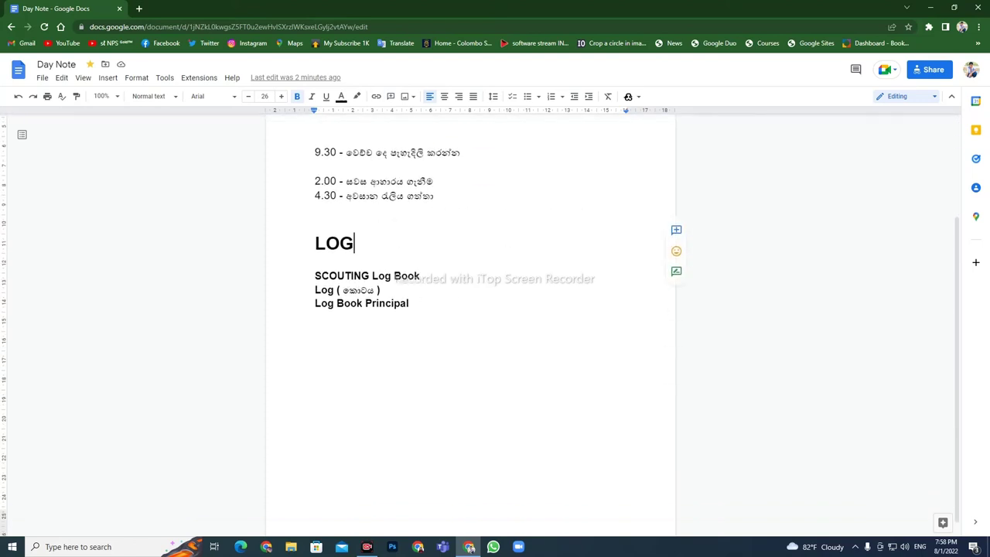
scroll(470, 309, "up", 2)
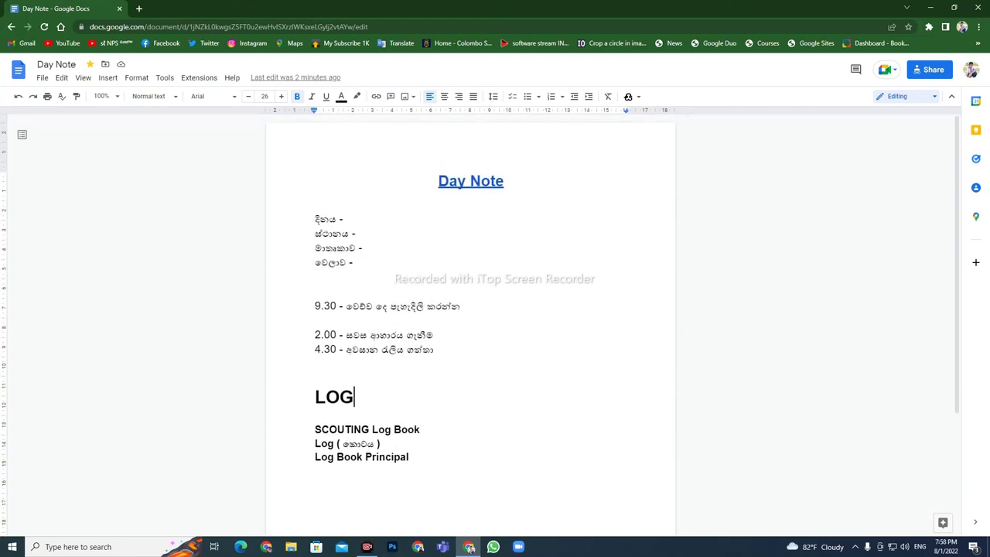